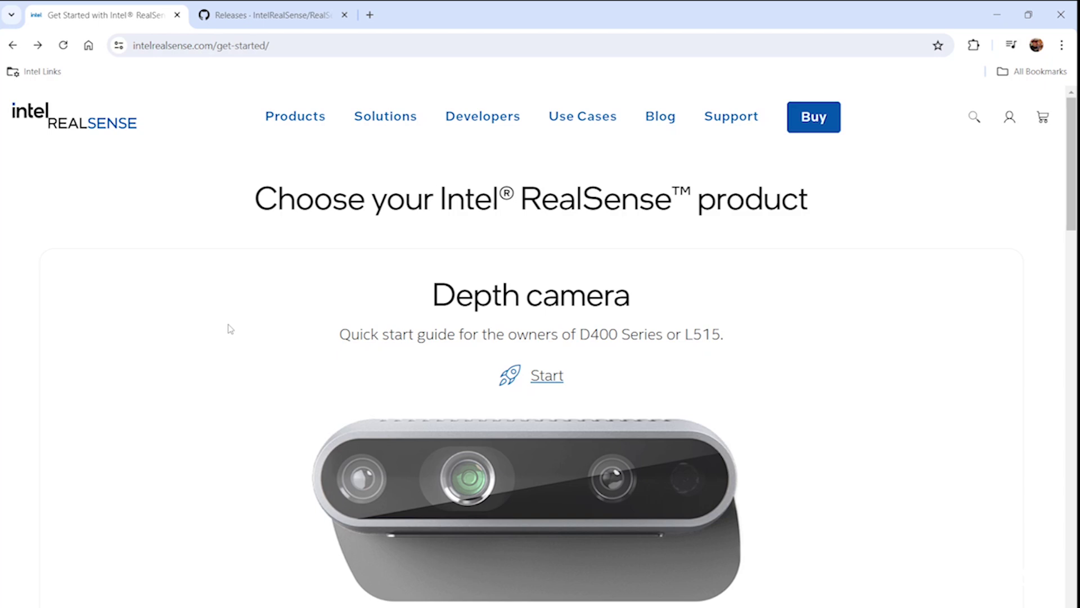
# Step: Open the ID Solution getting-started guide on the Intel RealSense website
pyautogui.scroll(-8, 230, 328)
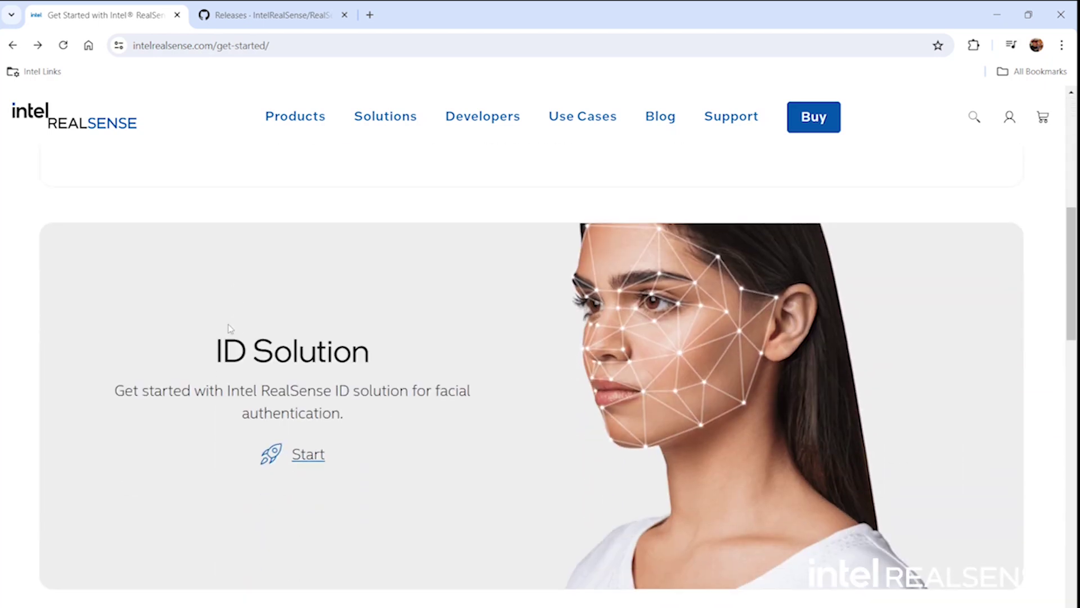
pyautogui.scroll(-1, 230, 329)
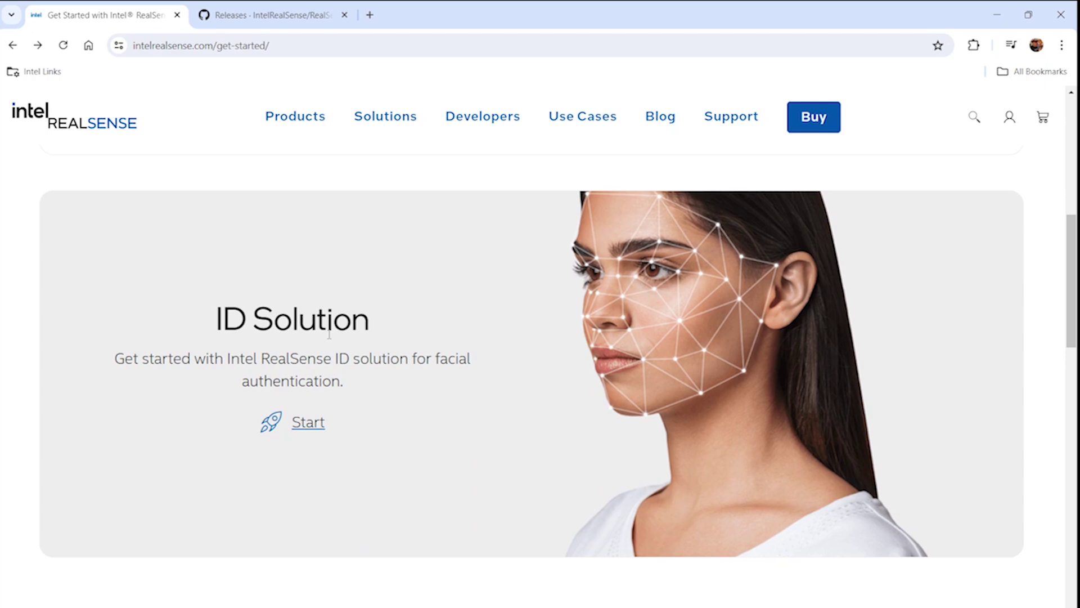
pyautogui.click(305, 427)
# Step: Follow the guide's 'Get the latest Intel RealSense ID SDK' link to the RealSenseID GitHub repository
pyautogui.scroll(-10, 474, 390)
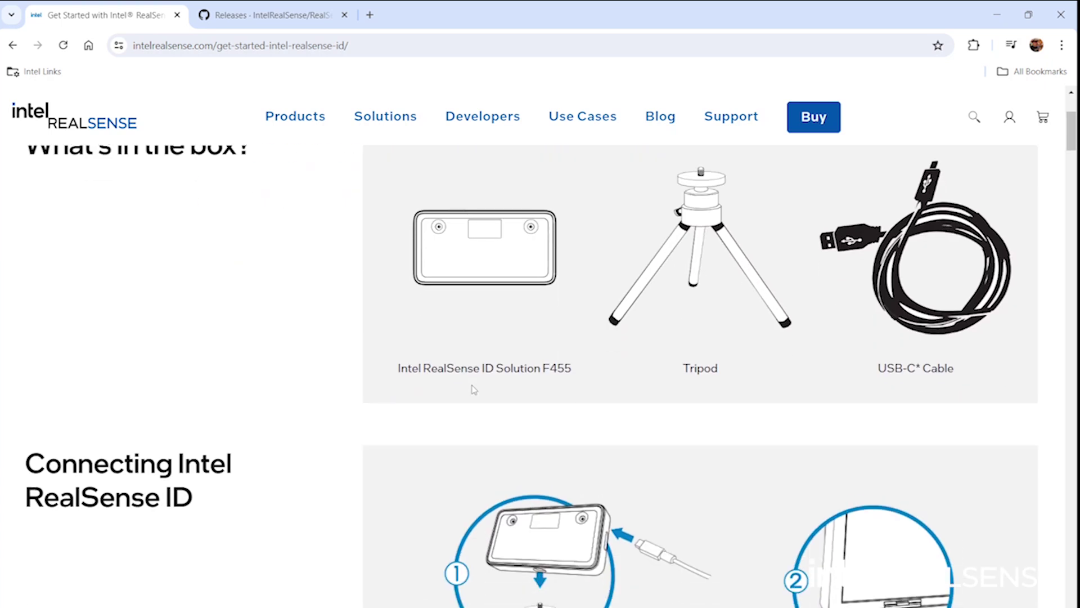
pyautogui.scroll(-4, 474, 389)
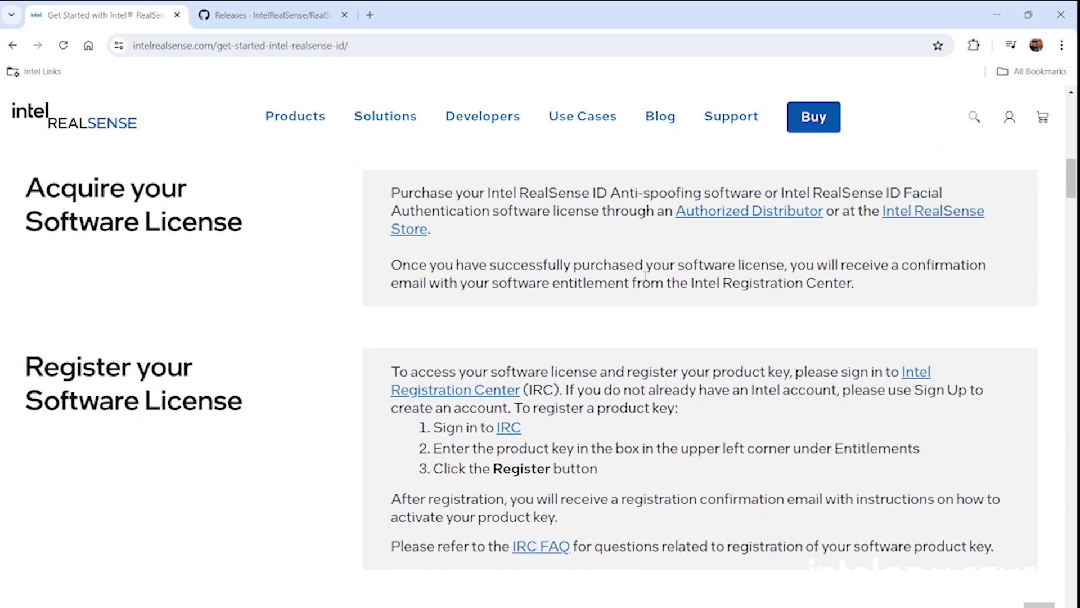
pyautogui.scroll(-2, 645, 276)
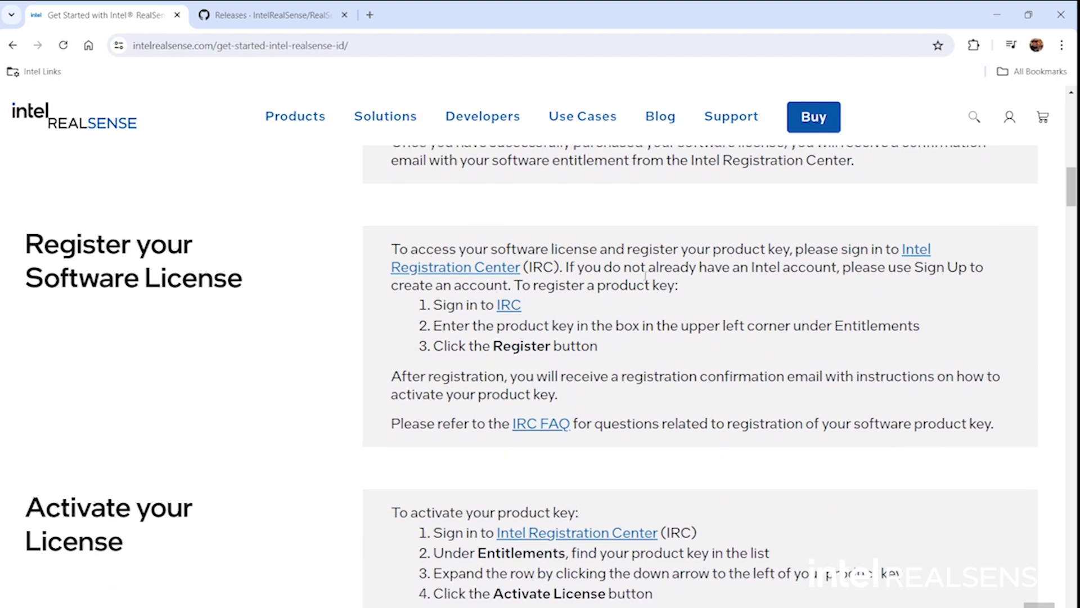
pyautogui.scroll(-10, 646, 276)
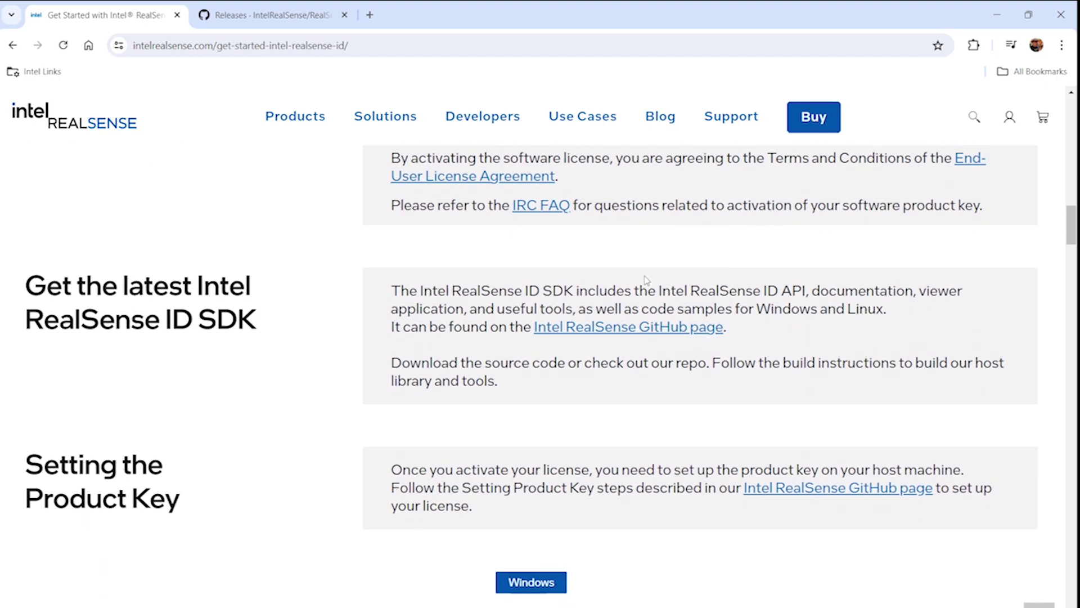
pyautogui.scroll(-1, 647, 279)
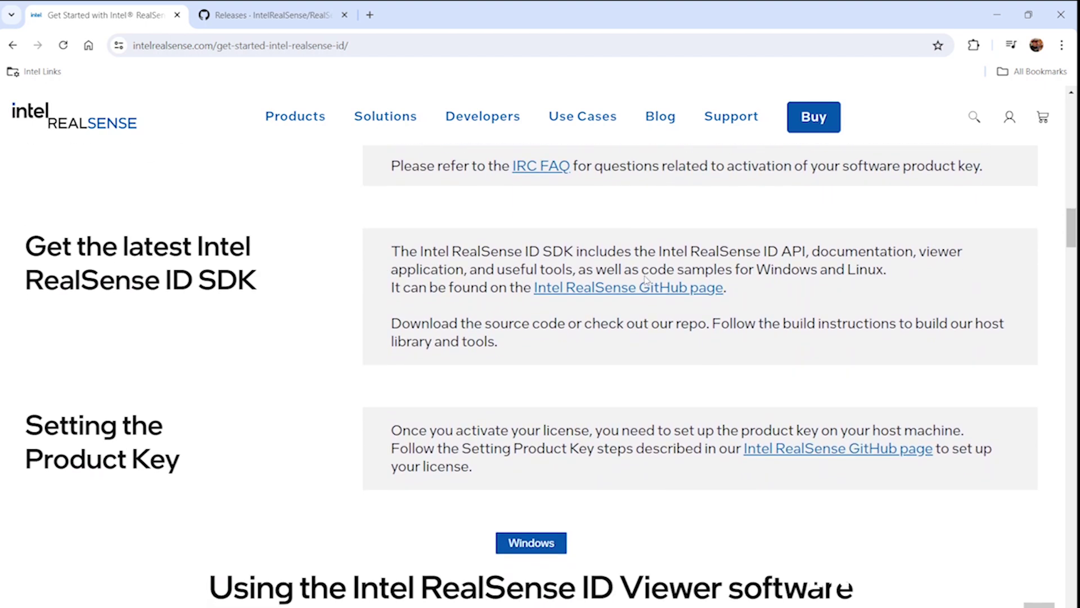
pyautogui.click(617, 288)
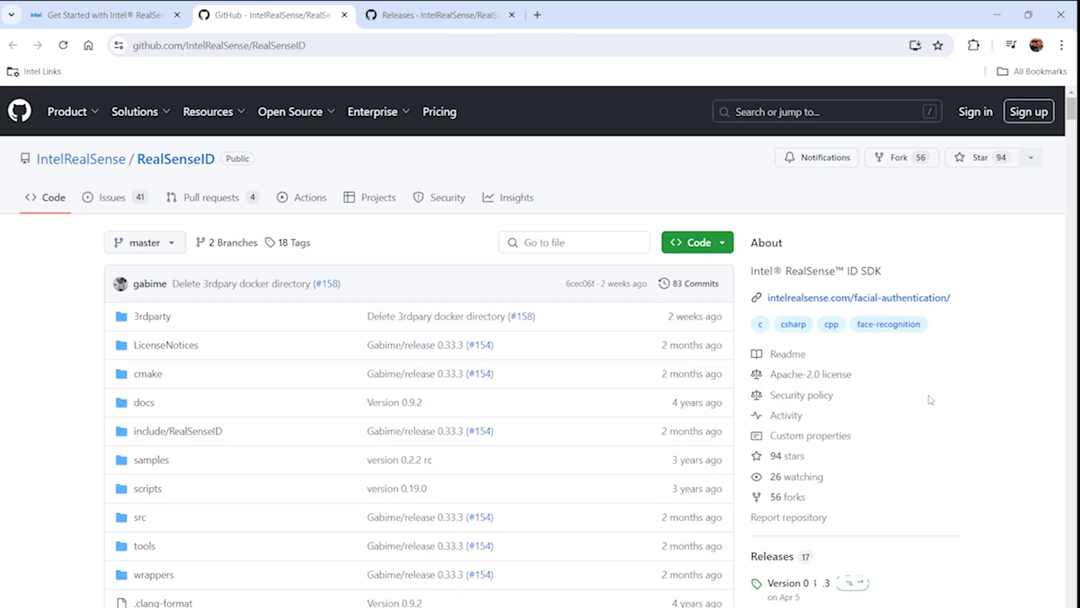
# Step: Open the repository's 16 releases and scroll to the Version 0.33.3 assets list
pyautogui.scroll(-2, 931, 400)
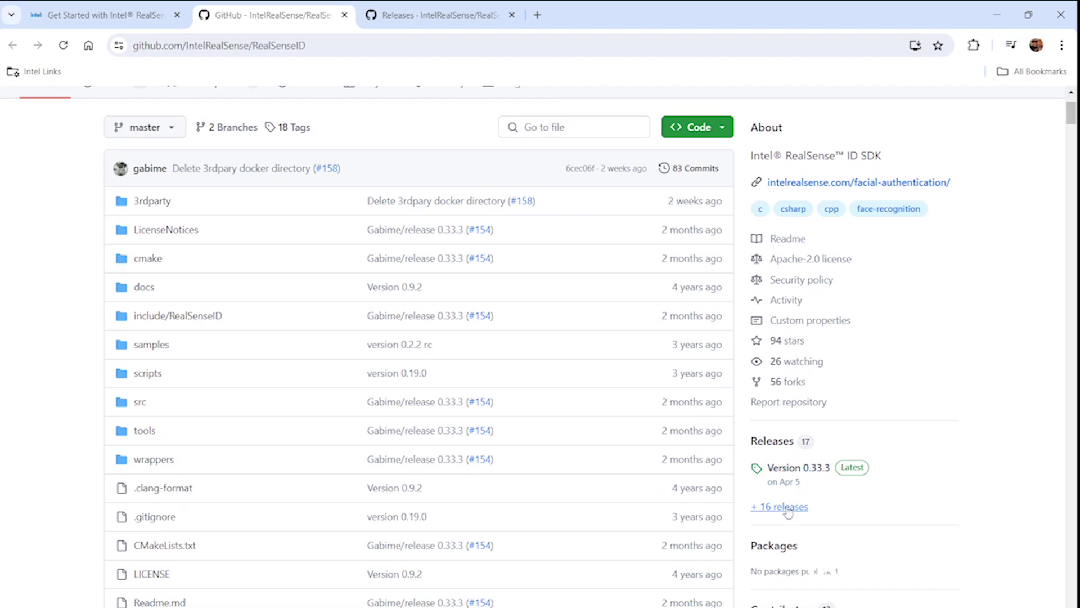
pyautogui.click(788, 508)
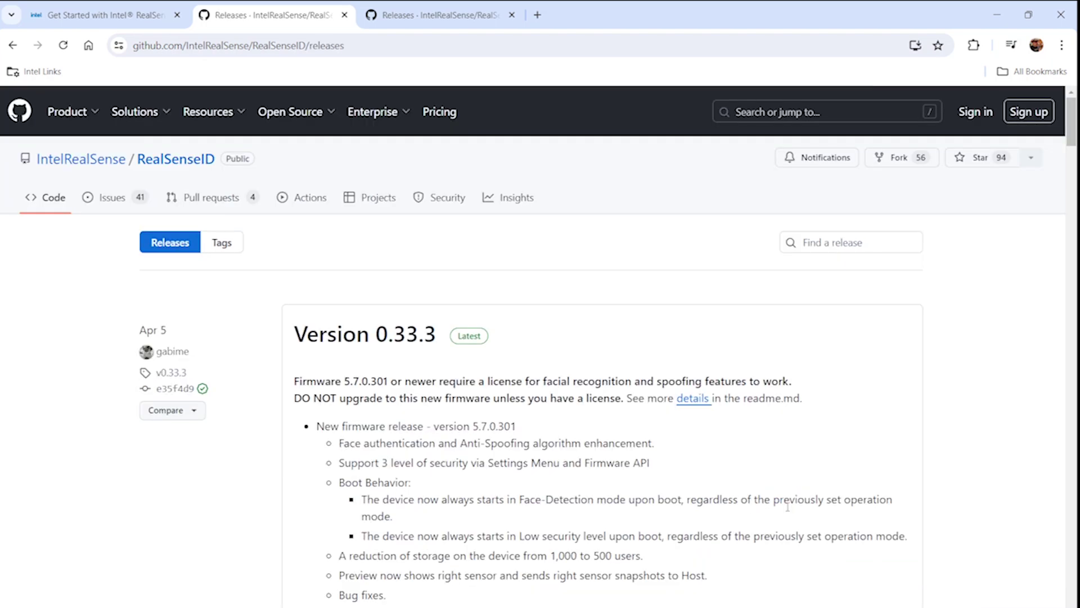
pyautogui.scroll(-9, 788, 507)
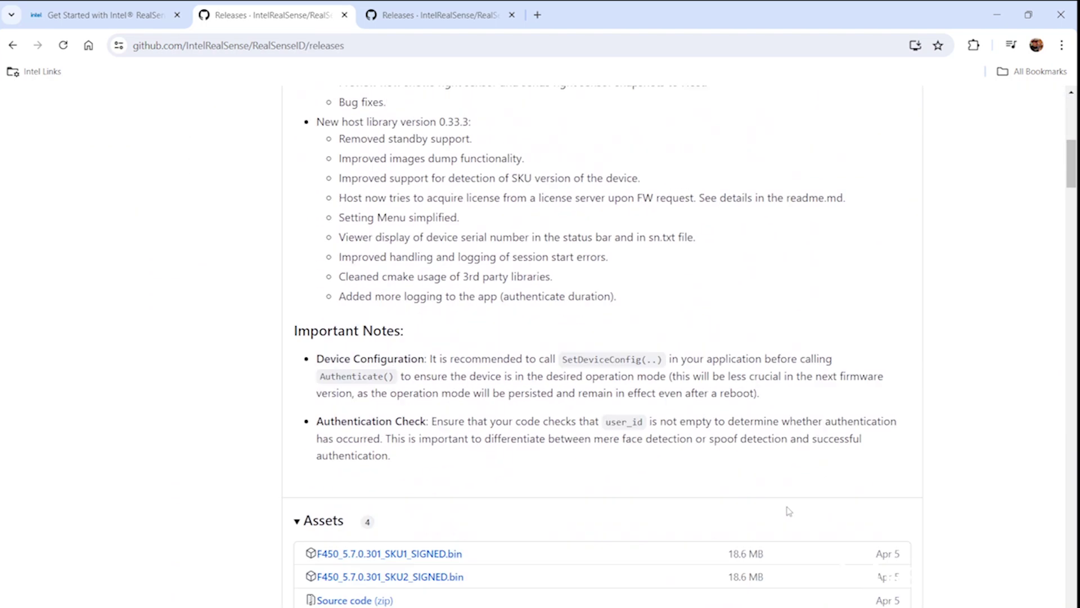
pyautogui.scroll(-4, 788, 510)
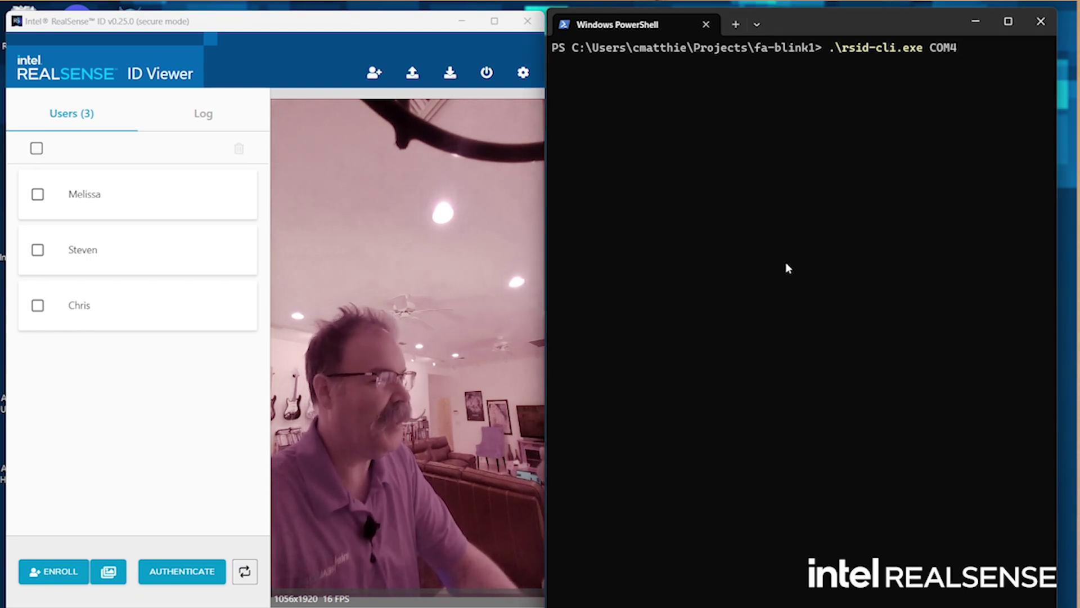
# Step: Launch rsid-cli.exe on COM4, pair with the device, and query the user count, which is 3
pyautogui.press('Return')
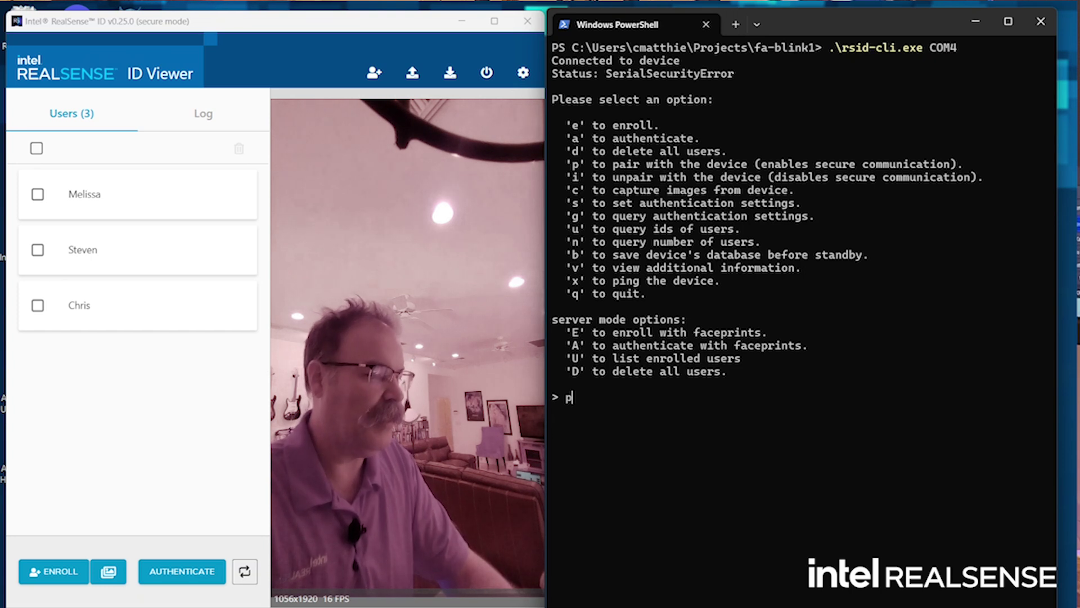
pyautogui.press('Return')
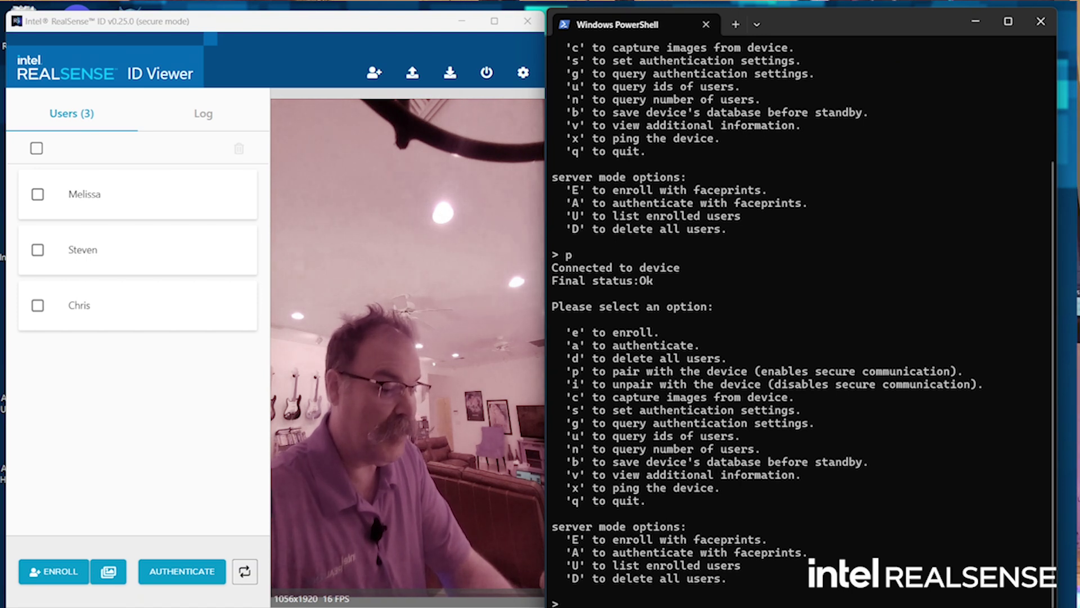
pyautogui.write('n')
pyautogui.press('Return')
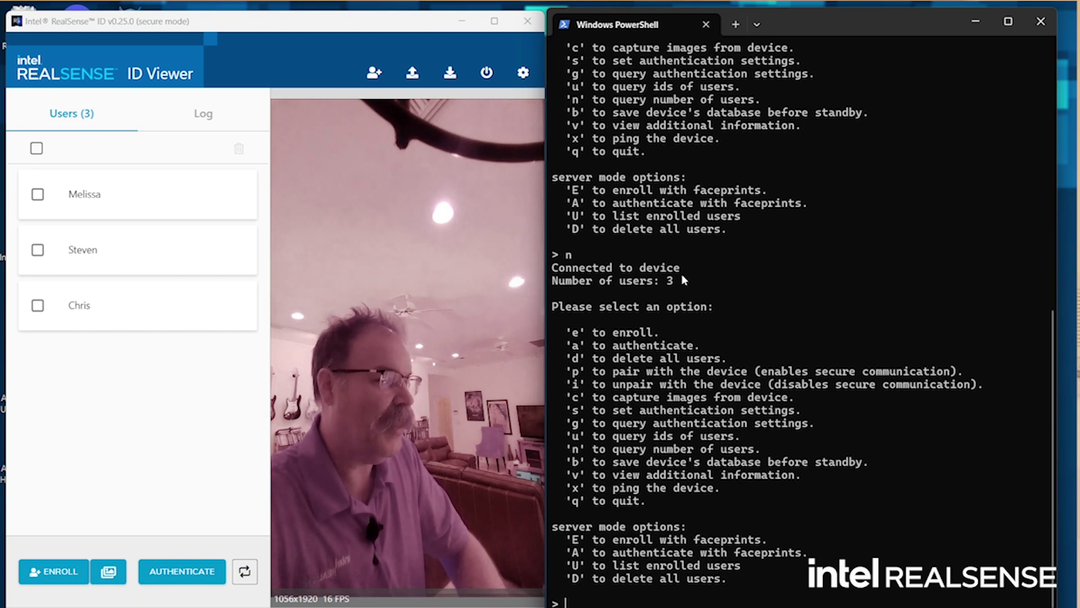
# Step: Query user ids with 'u' so the three enrolled users are listed
pyautogui.moveTo(684, 279); pyautogui.dragTo(554, 264)
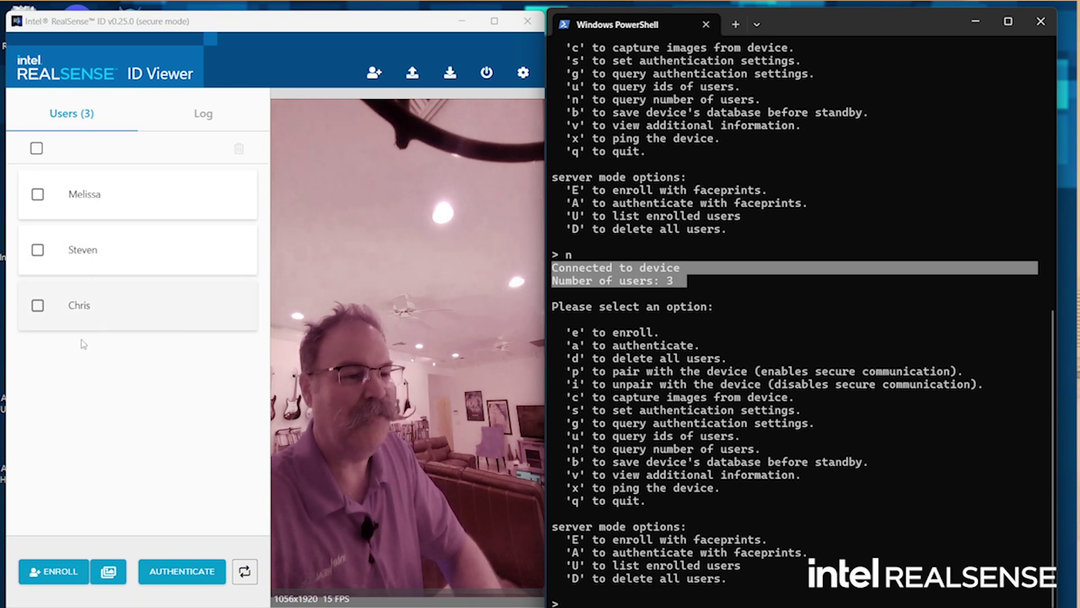
pyautogui.click(817, 406)
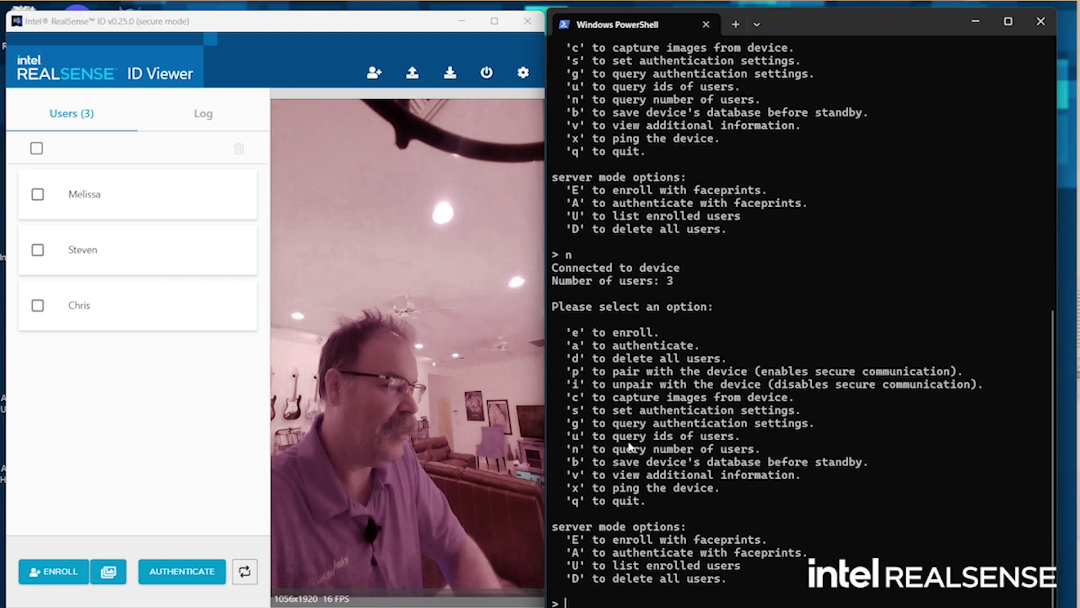
pyautogui.write('u')
pyautogui.press('Return')
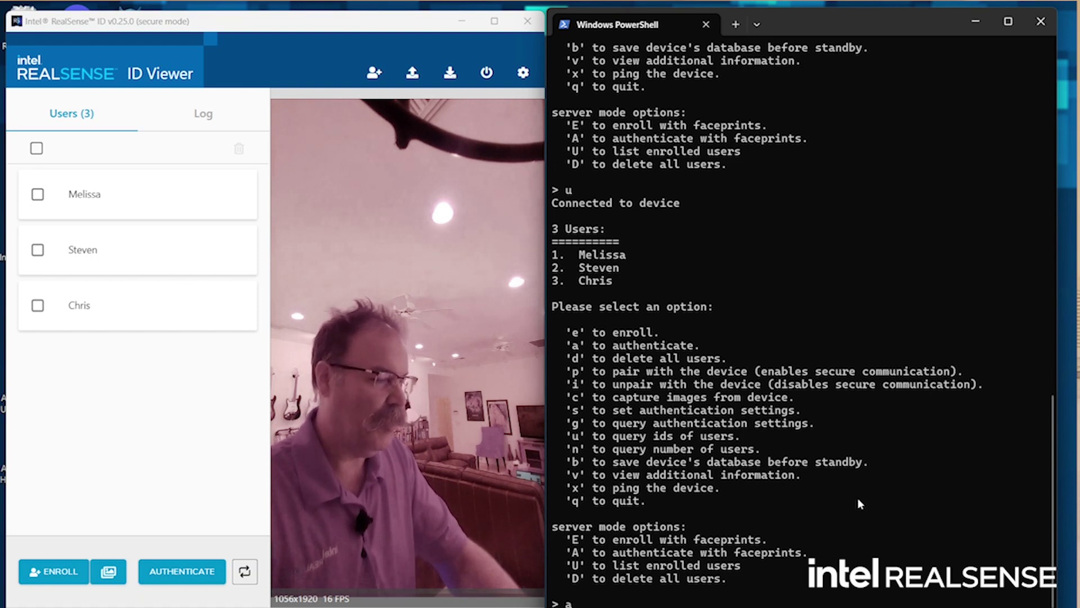
# Step: Authenticate a face with 'a' and get a success result naming the matched user
pyautogui.press('Return')
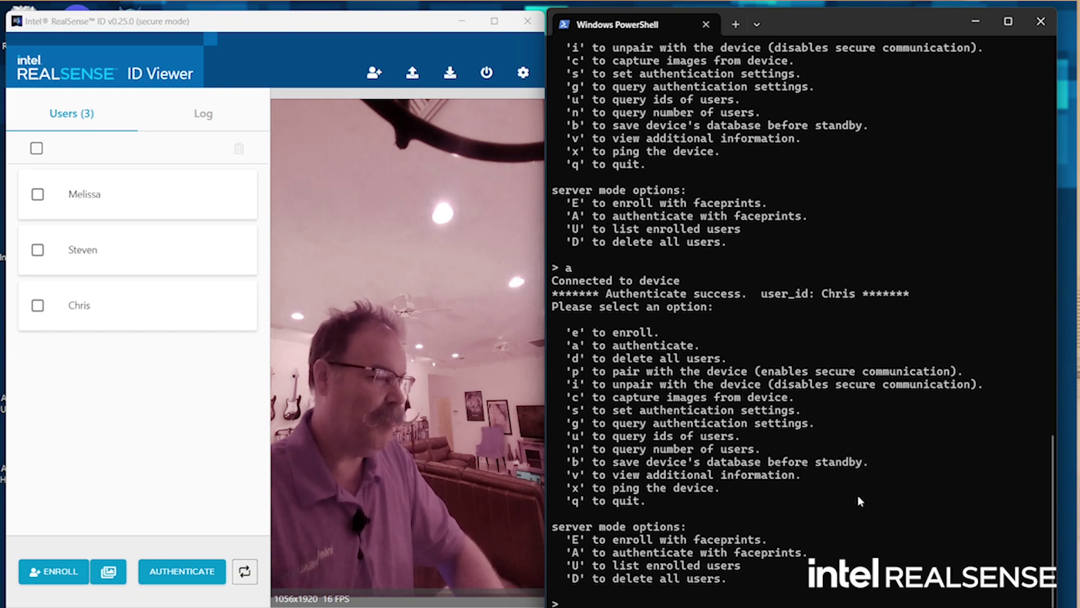
pyautogui.moveTo(718, 319); pyautogui.dragTo(550, 275)
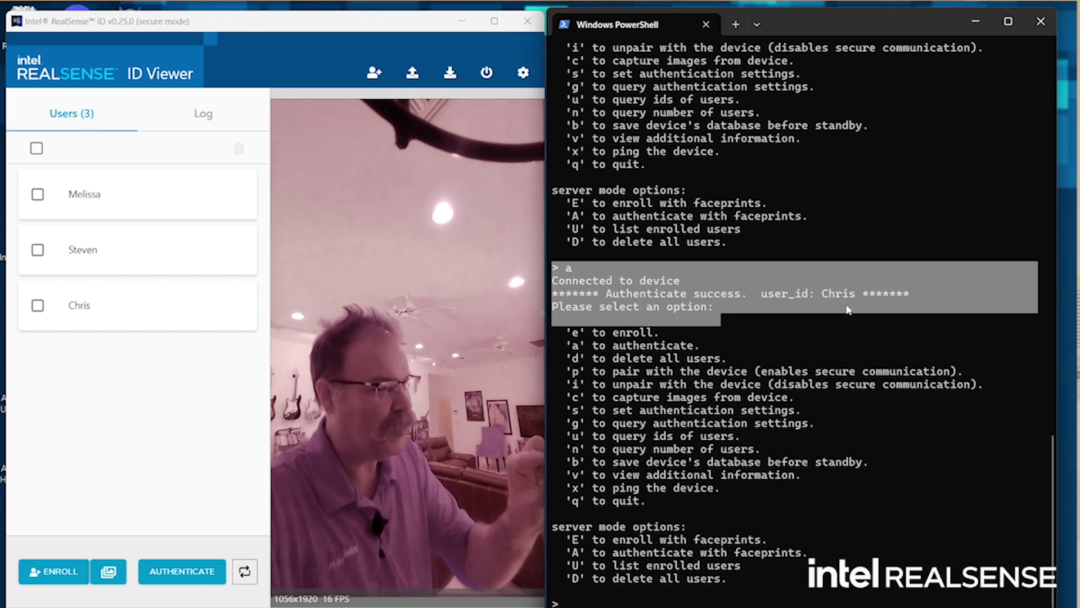
# Step: Quit rsid-cli with 'q' and run .\rsid-cmd.exe COM4 recalled from command history
pyautogui.write('q')
pyautogui.press('Return')
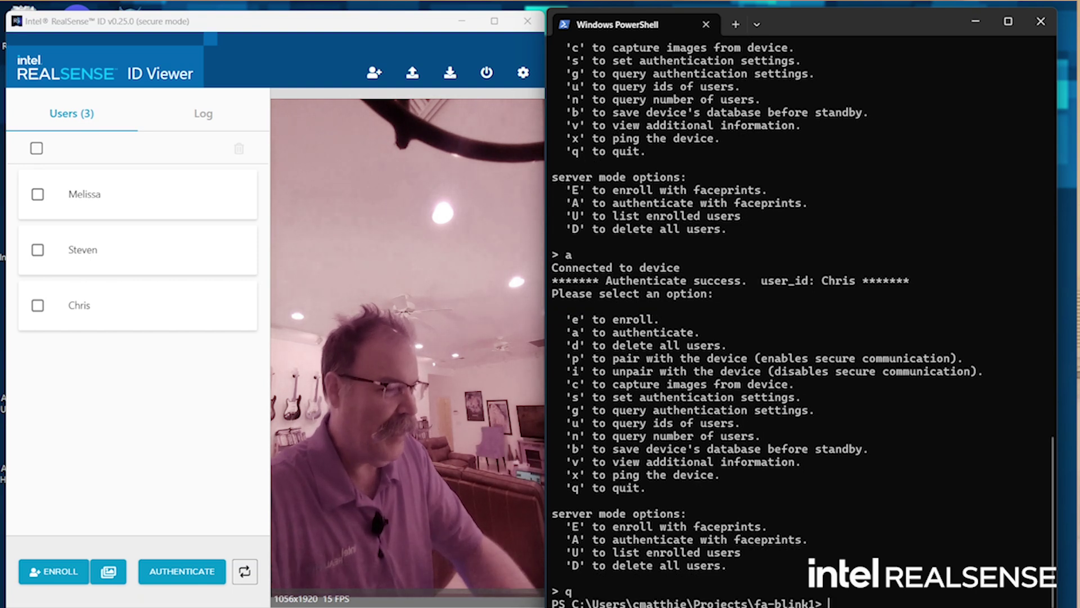
pyautogui.press('Up')
pyautogui.press('Escape')
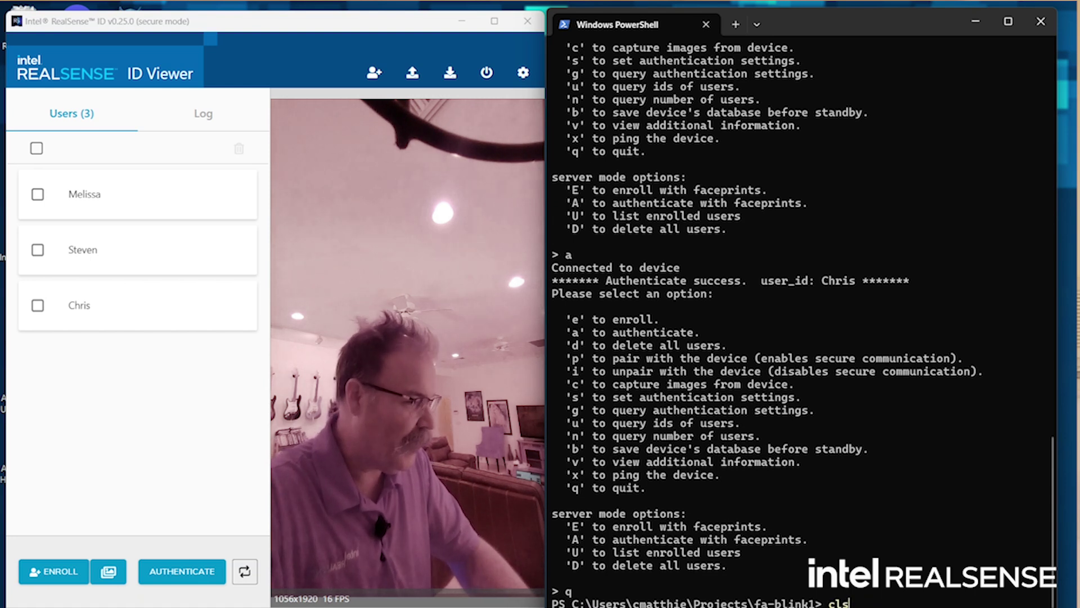
pyautogui.write('dir')
pyautogui.press('Up')
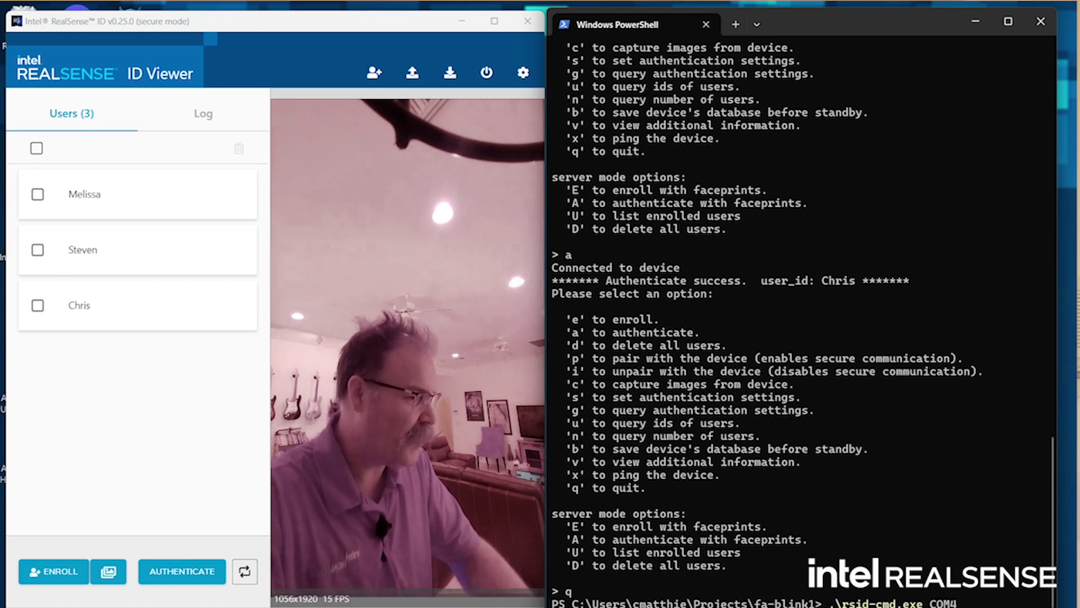
pyautogui.press('Return')
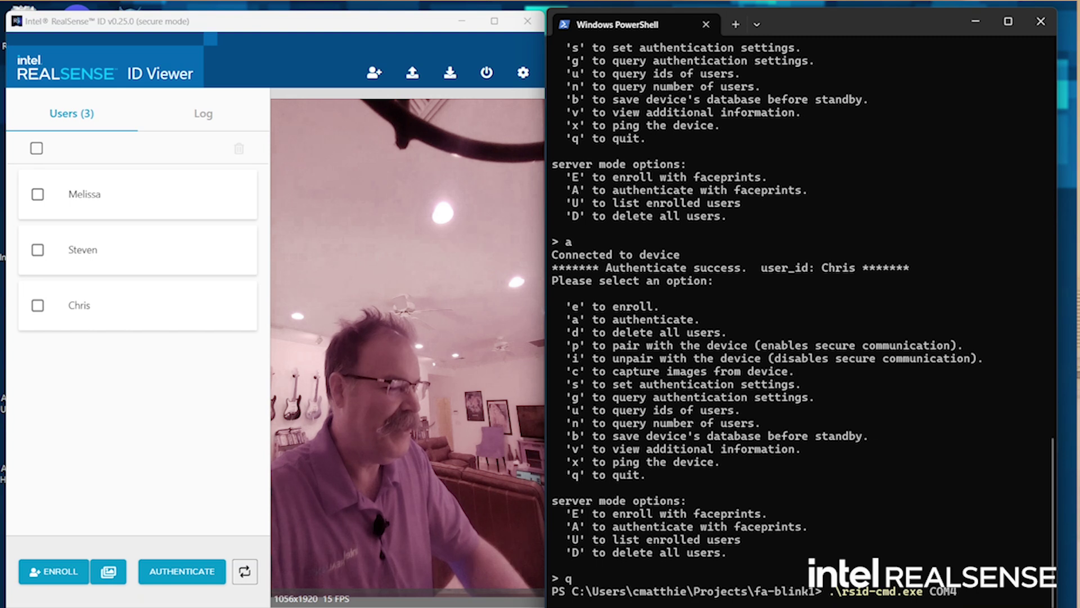